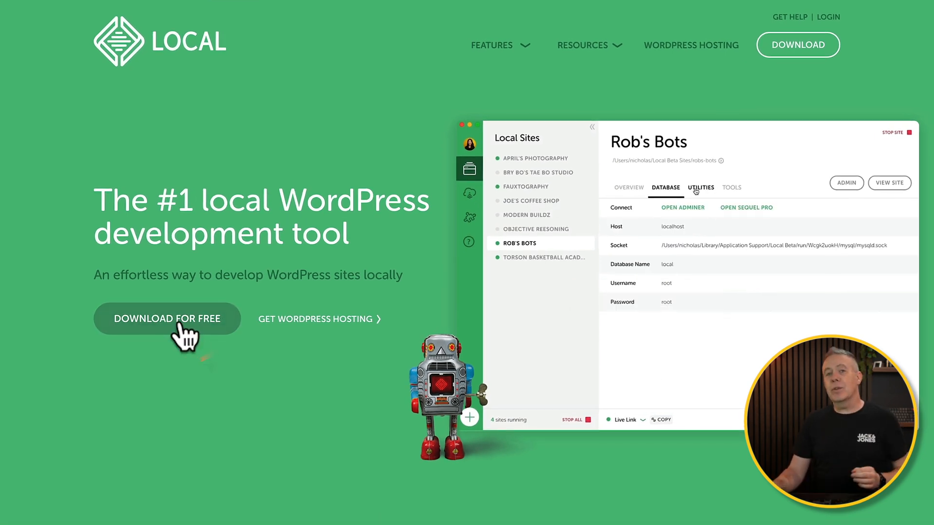
Request the free Local download for Mac Apple Silicon from localwp.com, with the name and e-mail fields filled in.
left_click(180, 319)
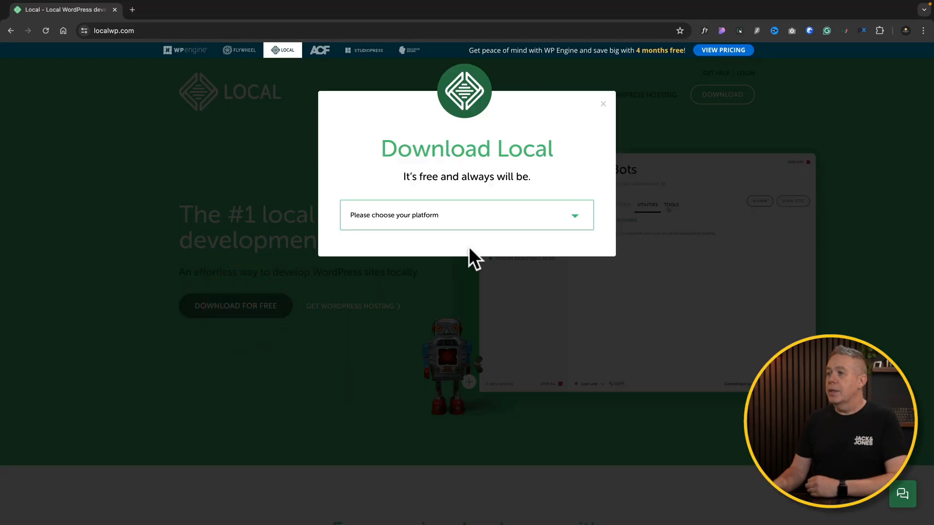
left_click(481, 222)
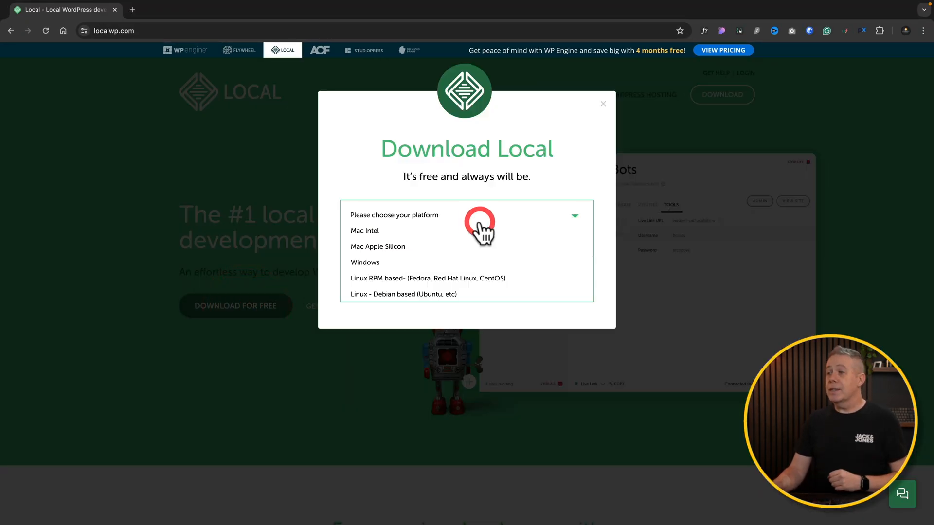
left_click(394, 252)
left_click(398, 258)
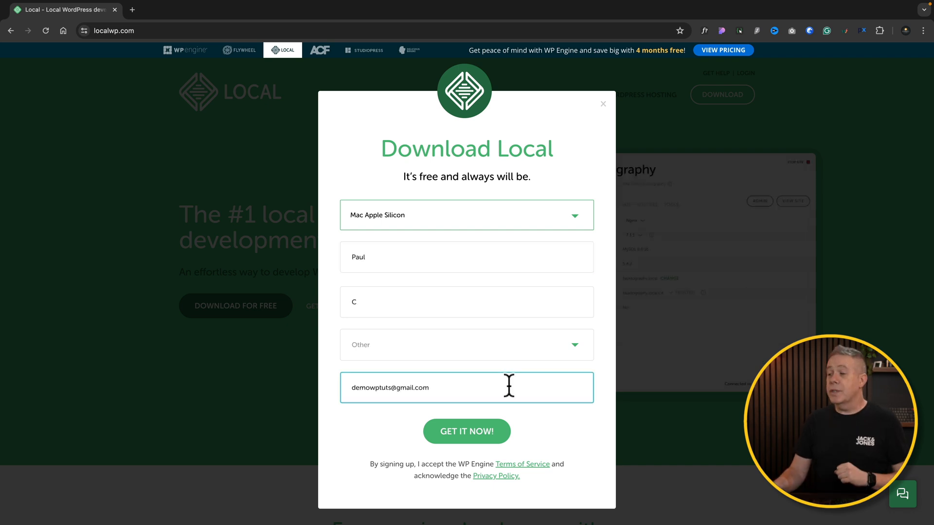
left_click(472, 436)
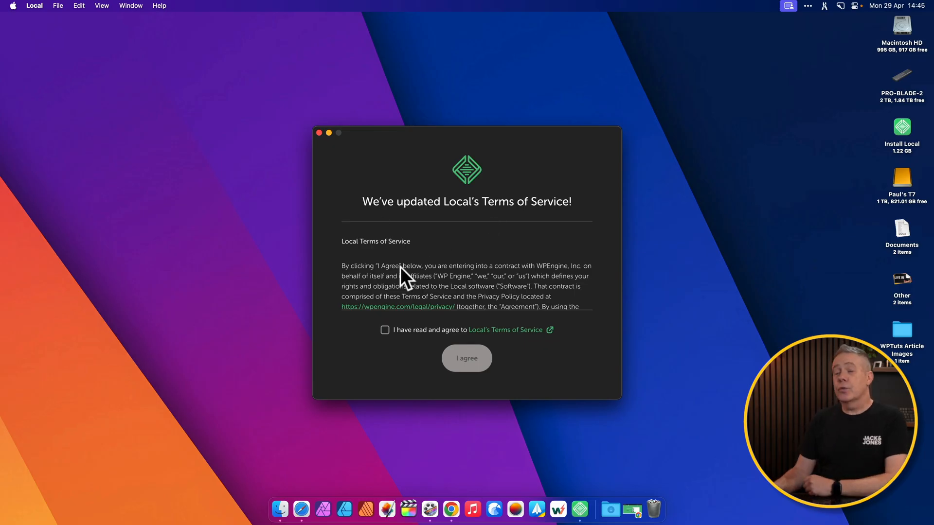
Agree to Local's Terms of Service.
left_click(385, 331)
left_click(470, 359)
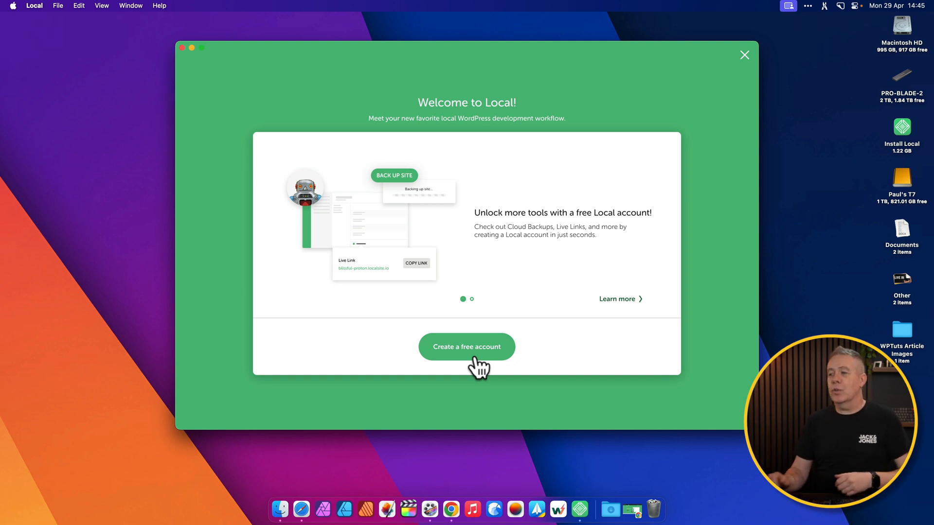
Create a free Local account using the passwordless e-mail link and verify the e-mail address from the Gmail message.
left_click(475, 358)
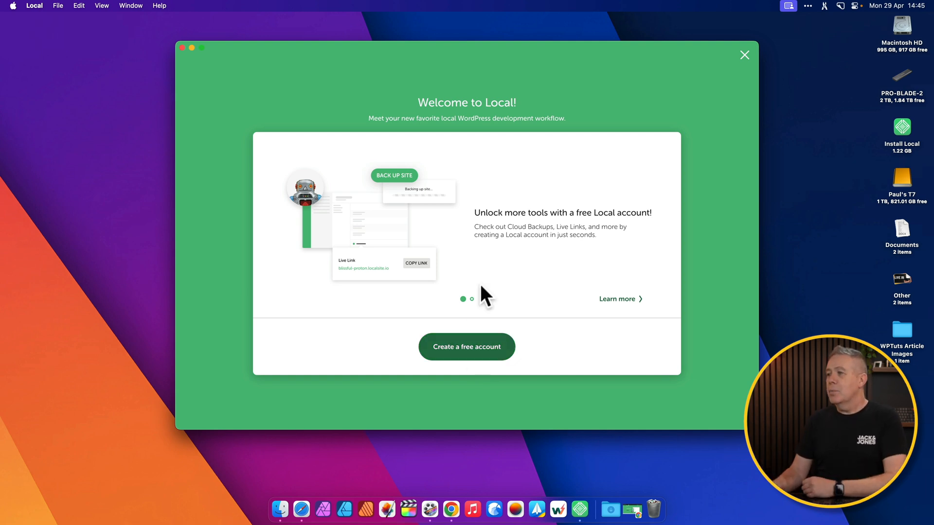
left_click(471, 348)
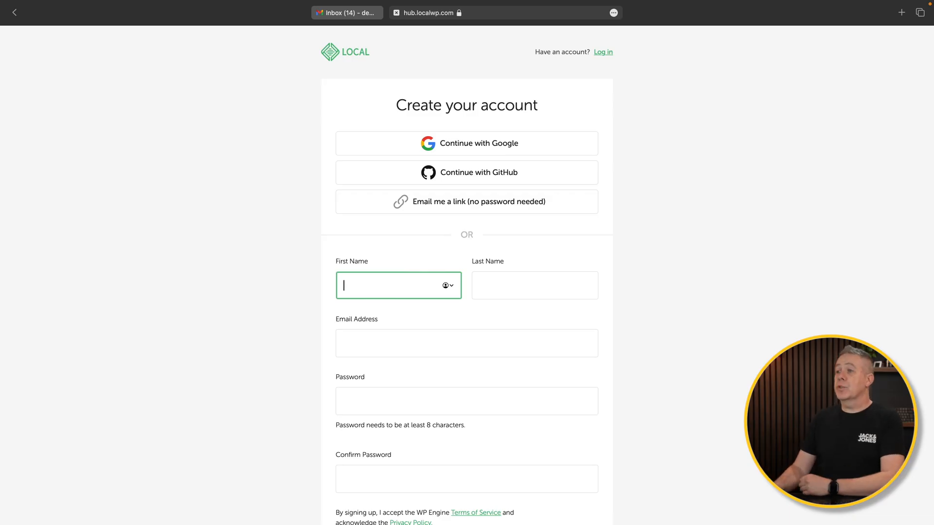
left_click(459, 208)
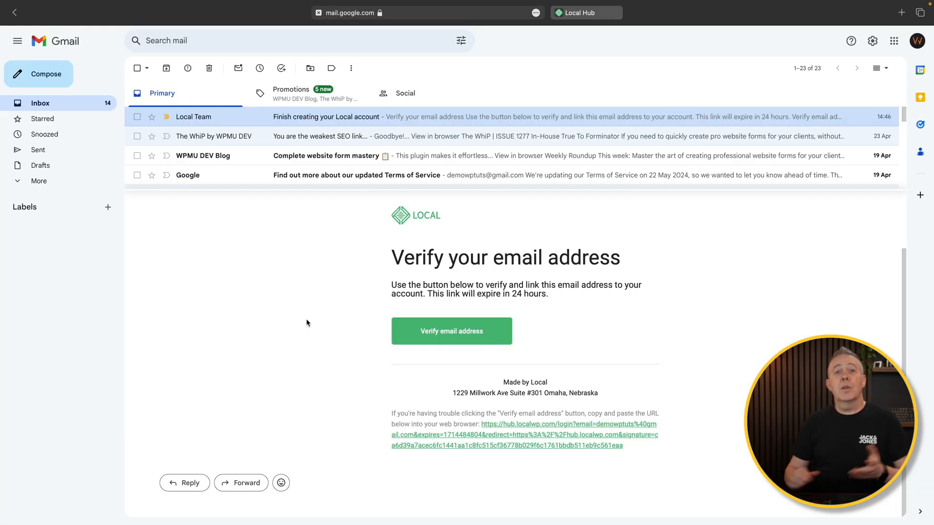
left_click(452, 331)
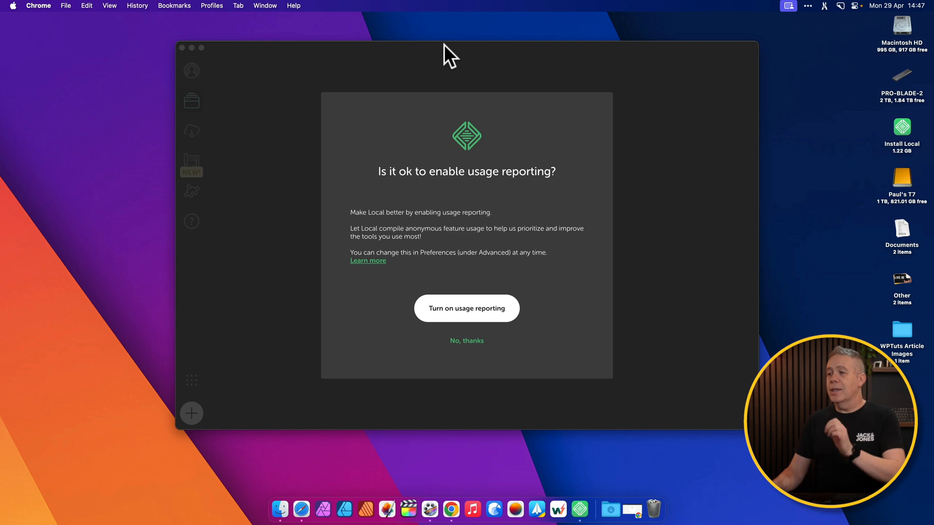
Decline usage reporting and start a new site named "WPTuts Local Demo" with the default domain and path.
left_click(464, 340)
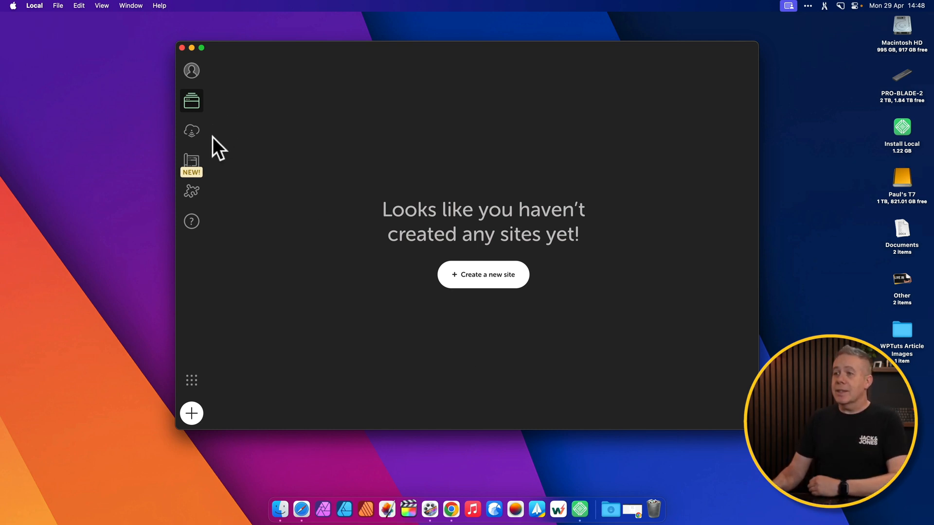
left_click(492, 287)
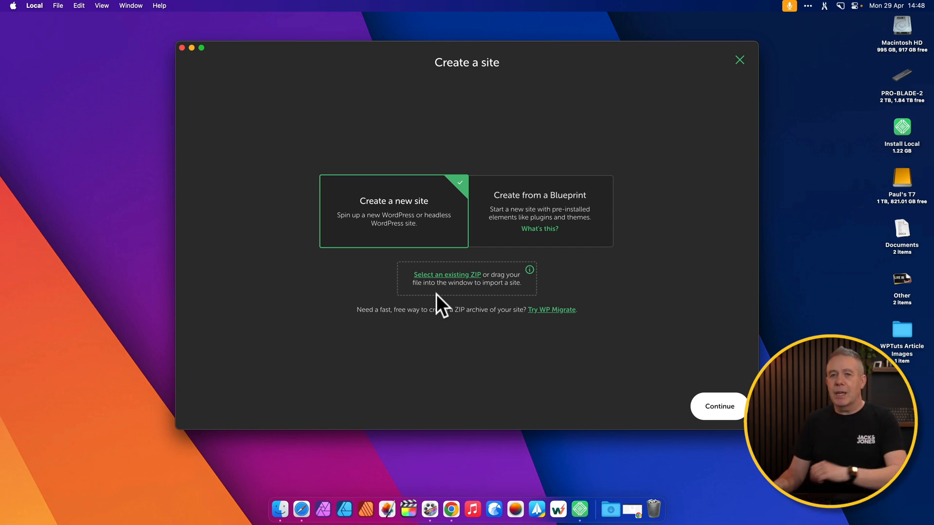
left_click(713, 399)
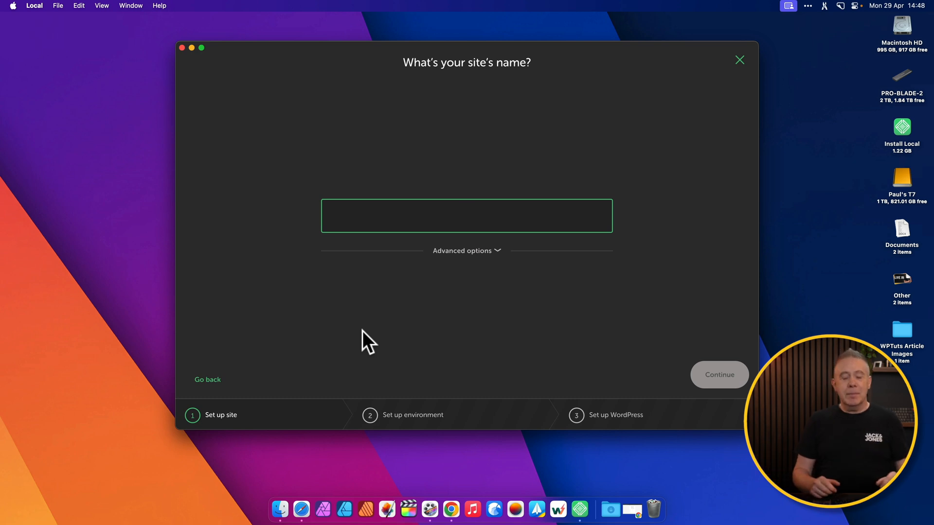
type("WPTuts Local Demo")
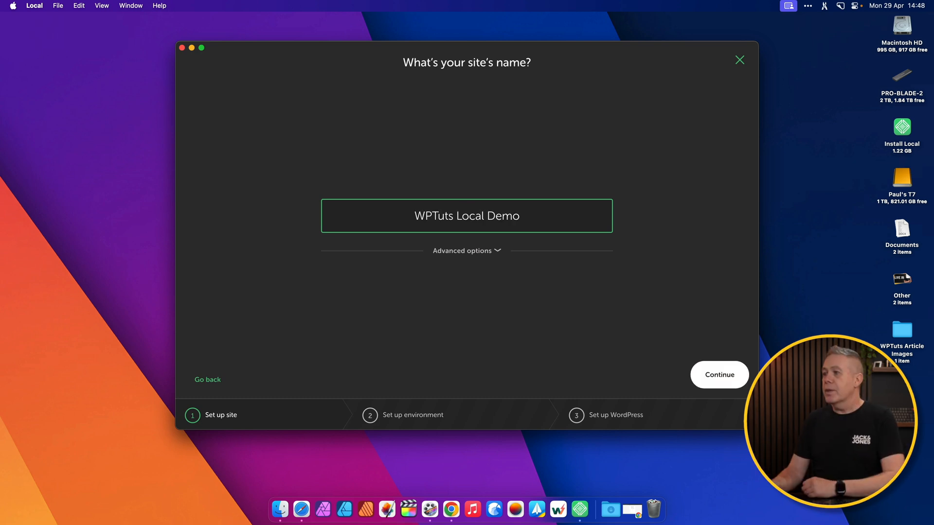
left_click(497, 250)
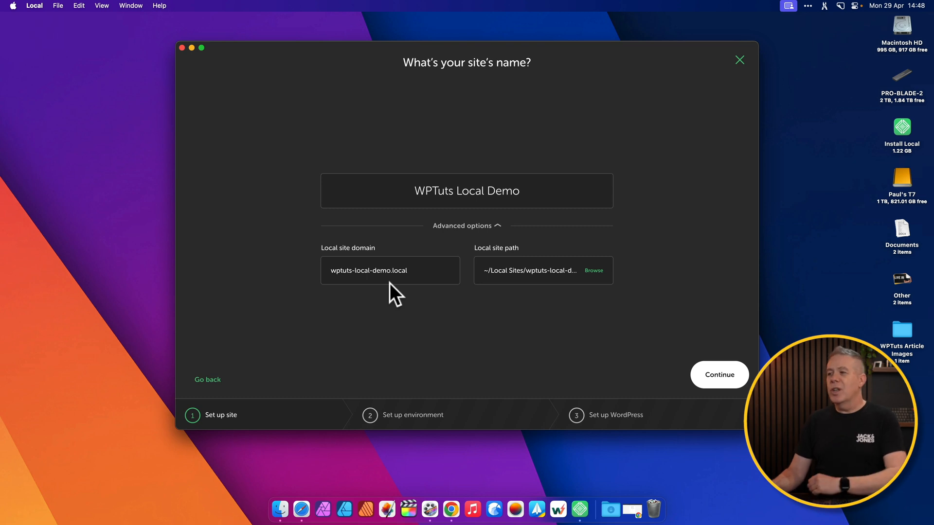
left_click(481, 226)
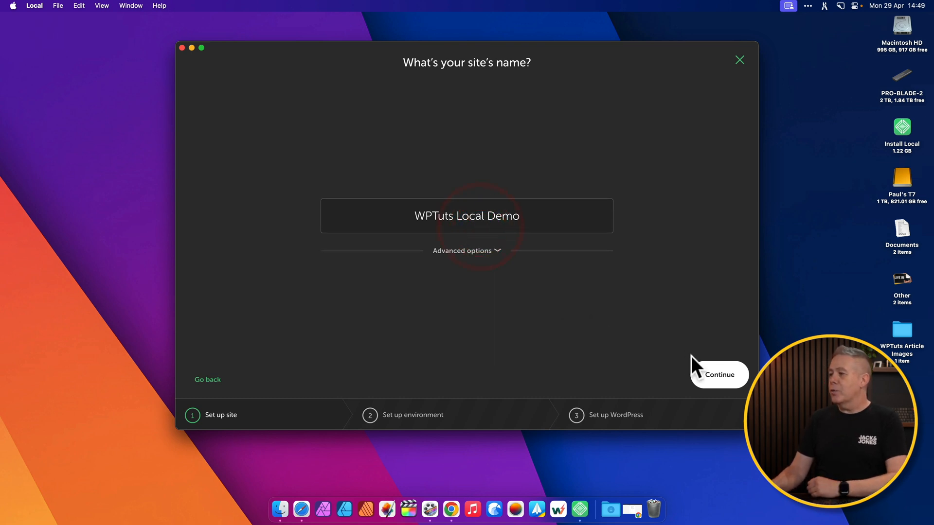
left_click(724, 381)
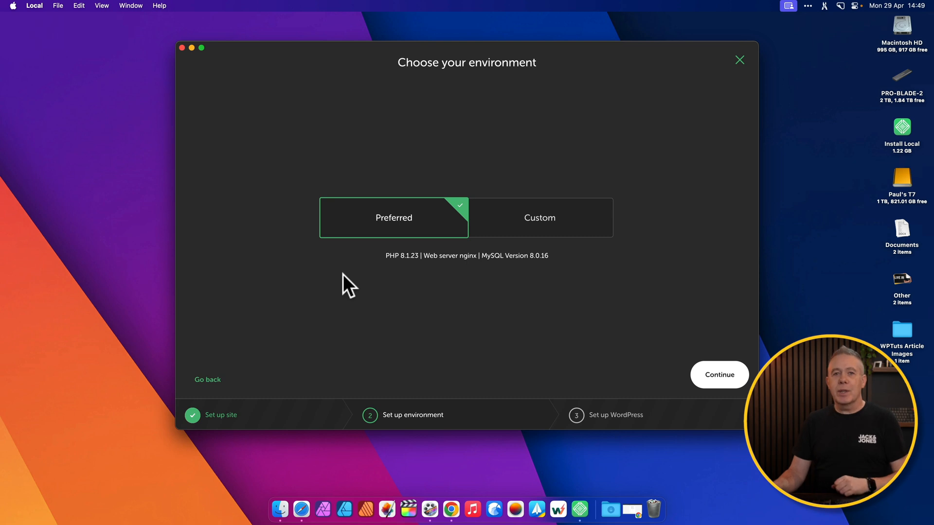
Review the PHP version, web server and database choices of the Custom environment, and return to the Preferred environment.
left_click(541, 221)
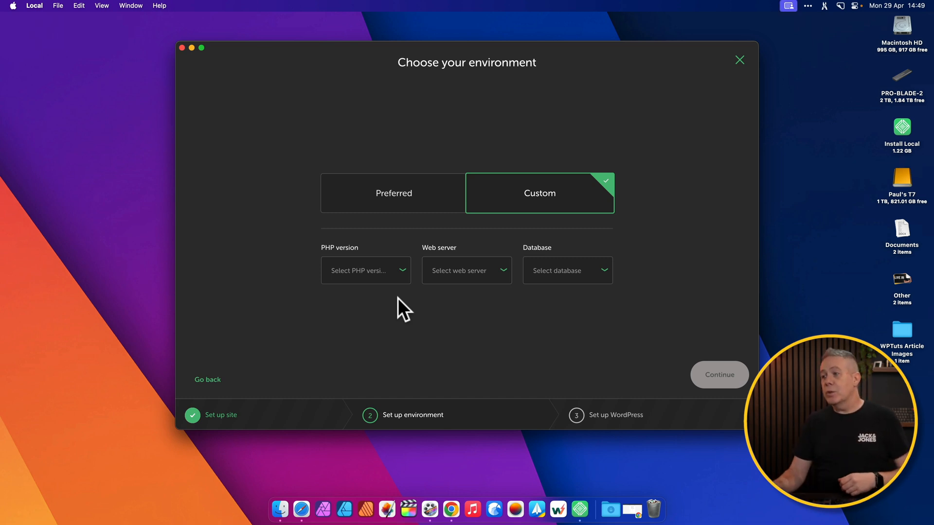
left_click(403, 271)
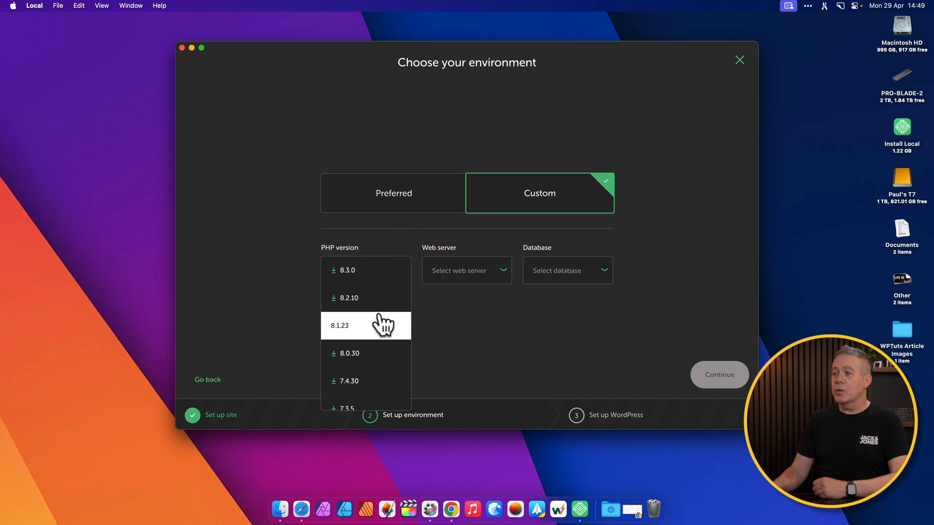
left_click(484, 274)
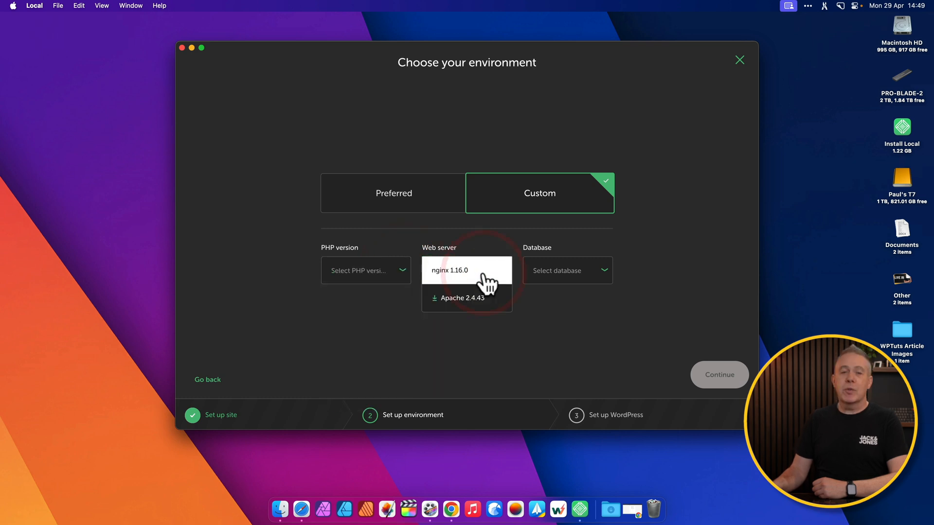
left_click(561, 277)
left_click(468, 262)
left_click(403, 203)
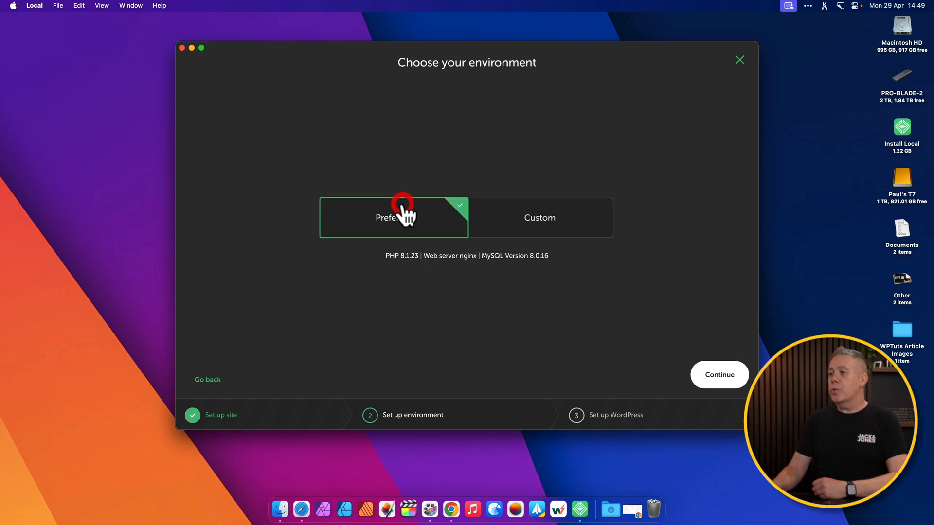
Accept the Preferred environment, set the WordPress username wptesetuser and the WordPress password, and add the site without Multisite.
left_click(720, 382)
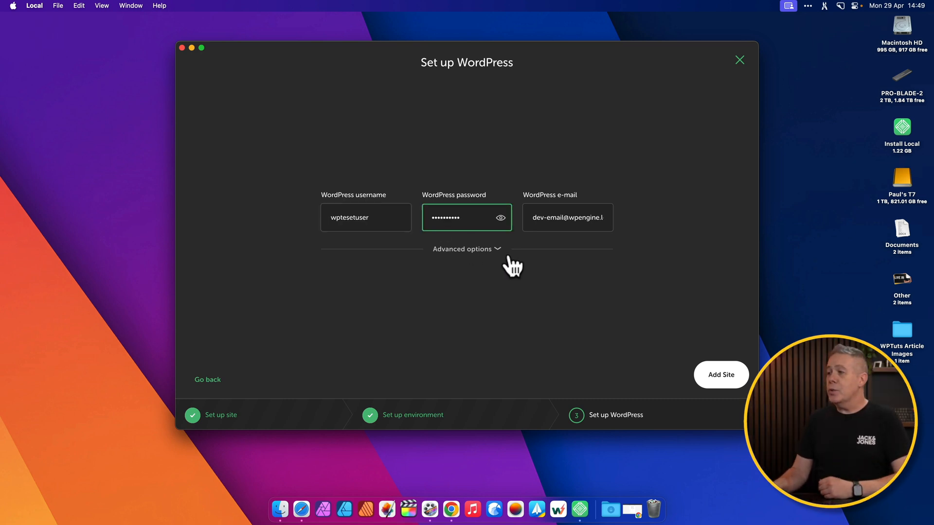
left_click(501, 248)
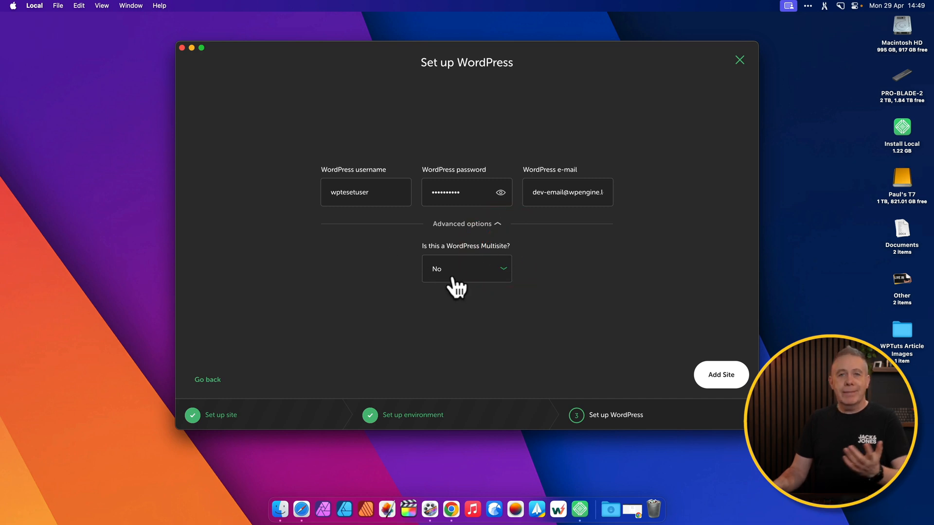
left_click(497, 226)
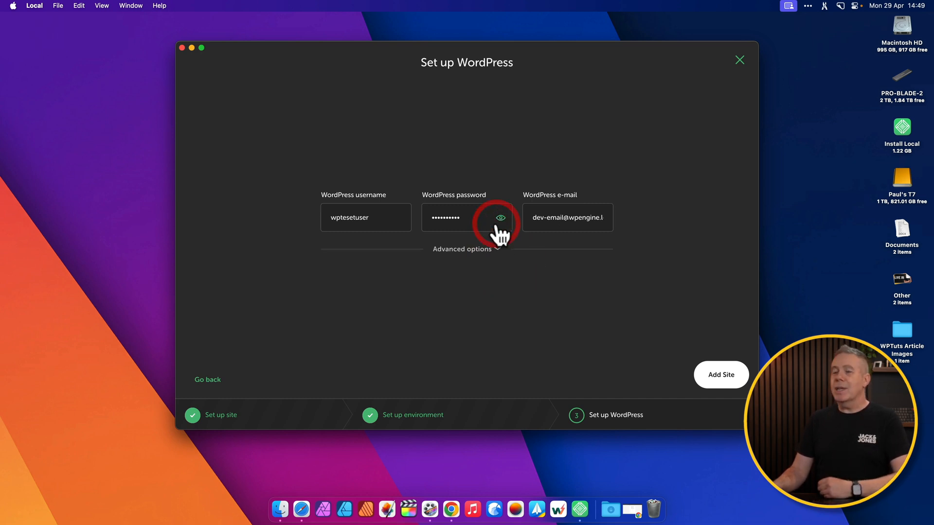
left_click(720, 382)
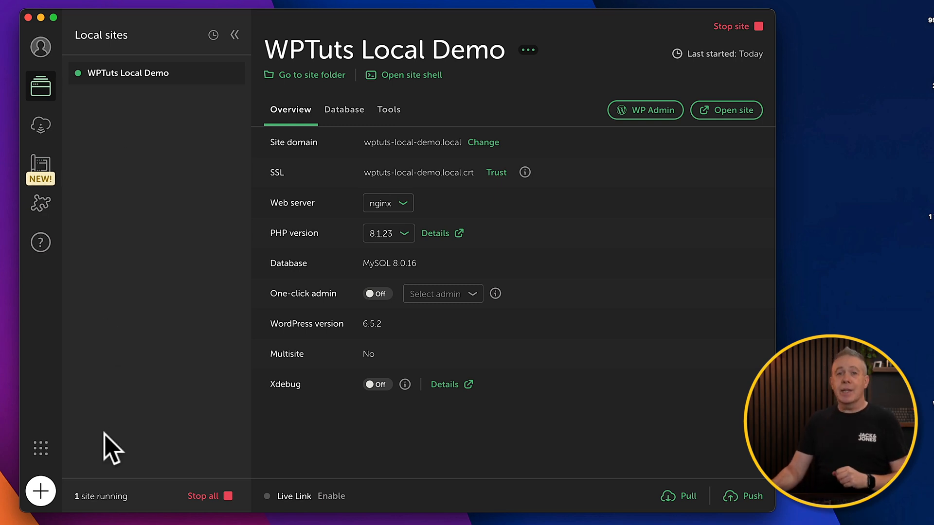
Look at the options for creating another site and the web server choices of WPTuts Local Demo.
left_click(41, 494)
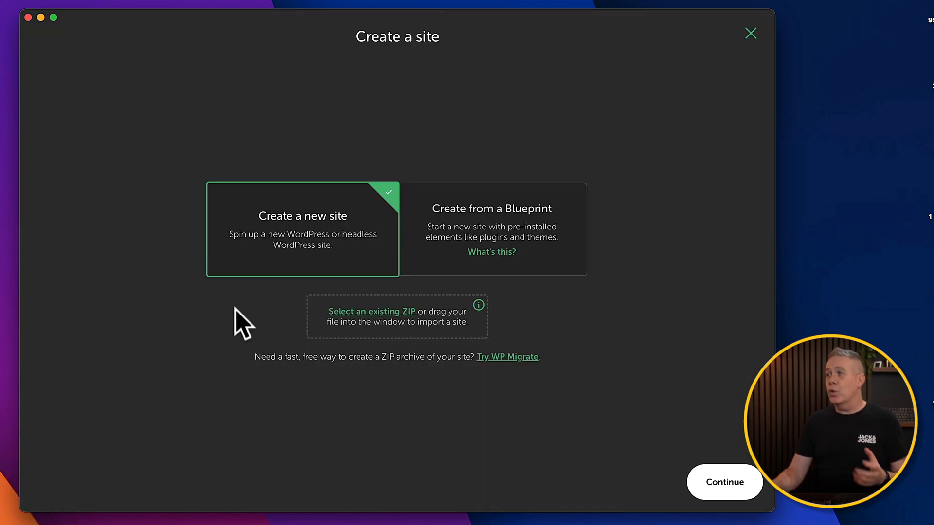
left_click(750, 34)
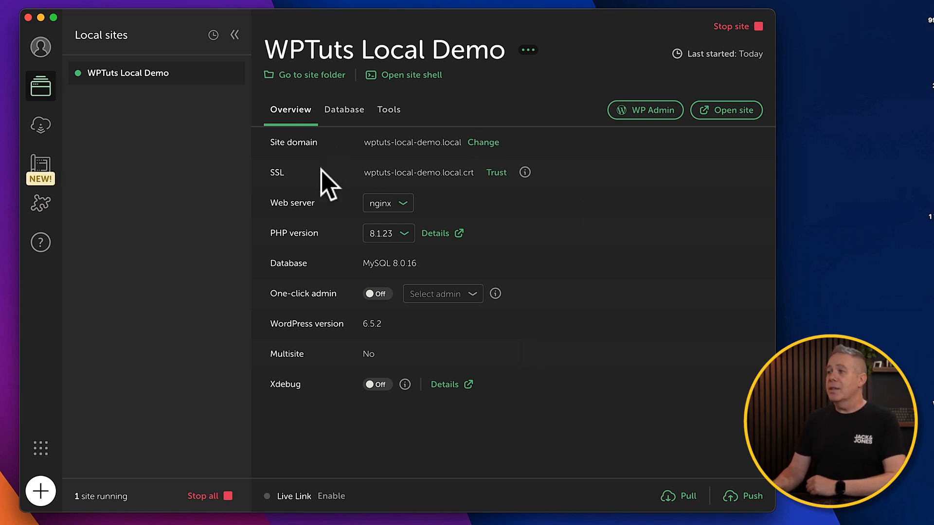
left_click(408, 204)
left_click(468, 198)
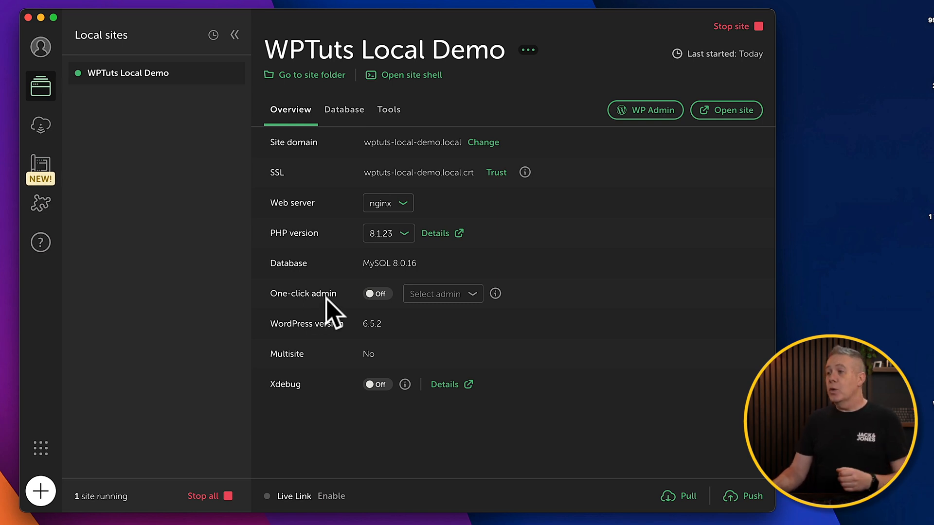
Turn on One-click admin for the site with wptesetuser as the admin.
left_click(385, 295)
left_click(457, 297)
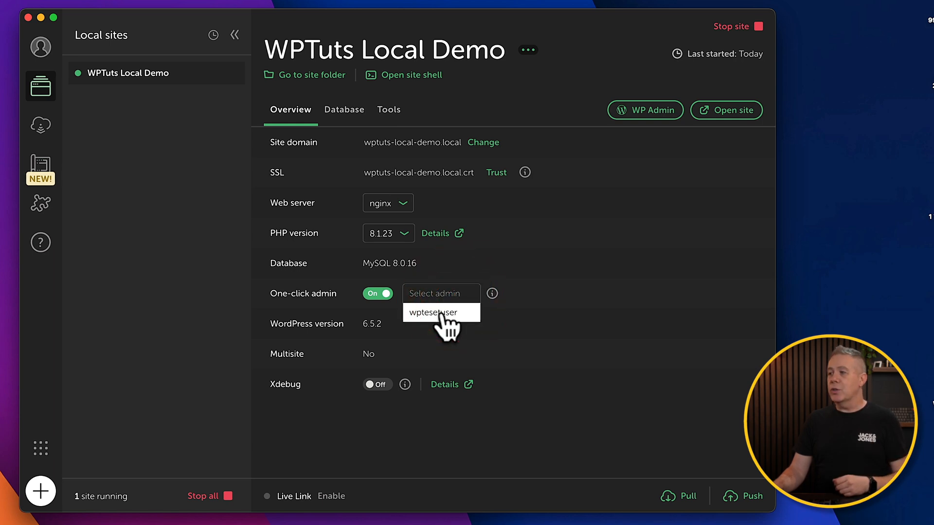
left_click(442, 314)
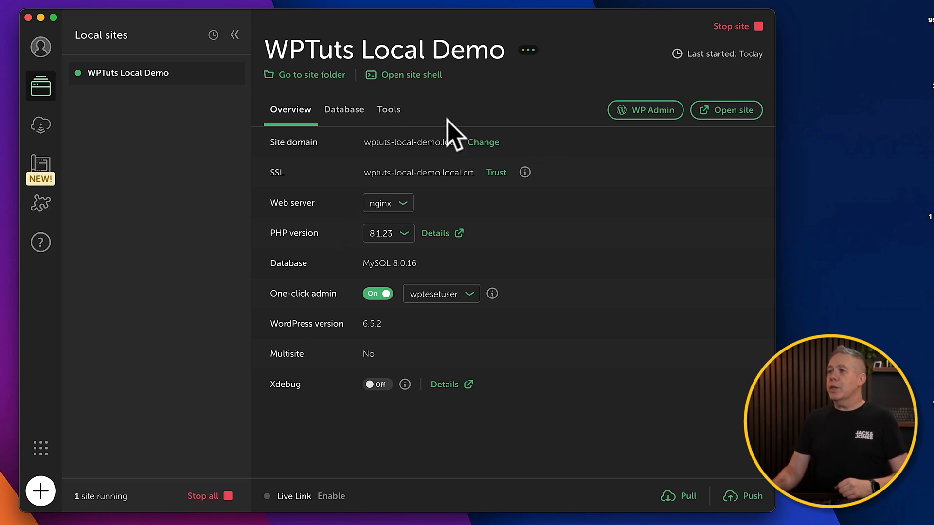
View the site's front end and its Sample Page in the browser, and open the WordPress admin.
left_click(703, 119)
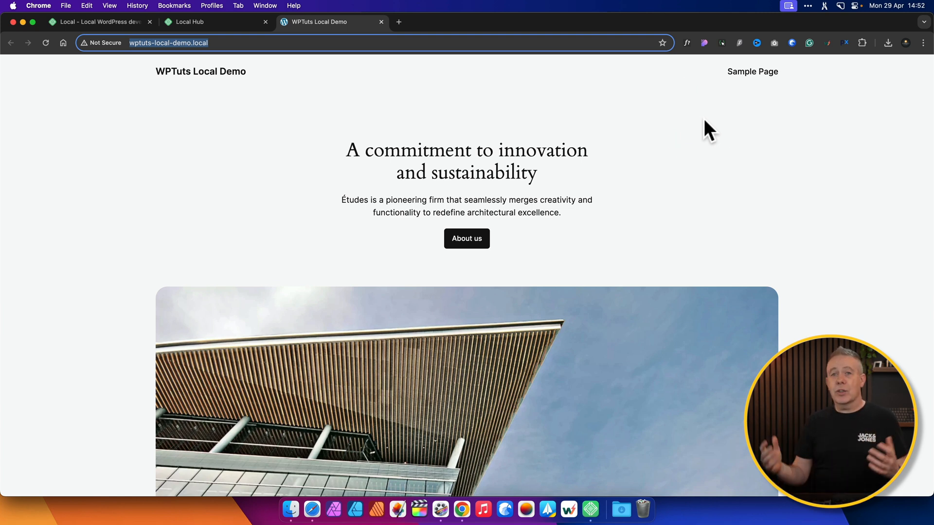
left_click(751, 76)
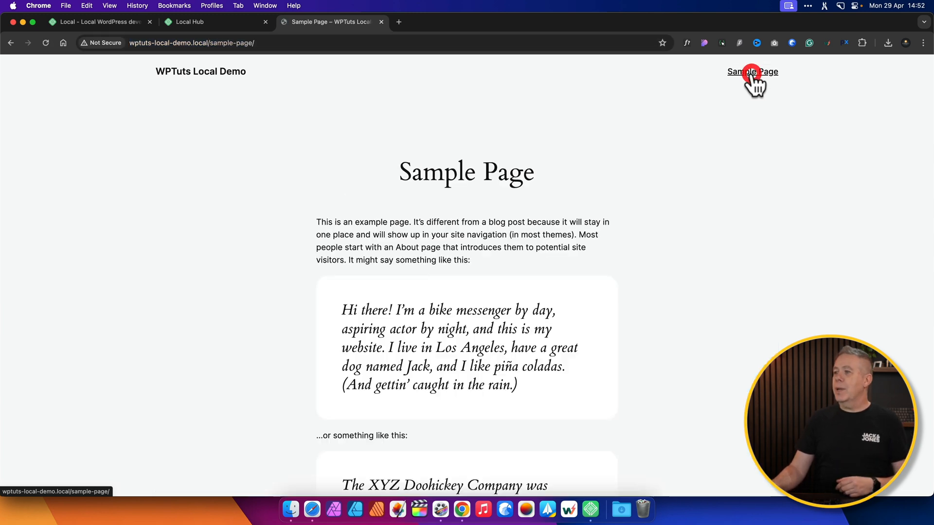
scroll(731, 148, "down", 8)
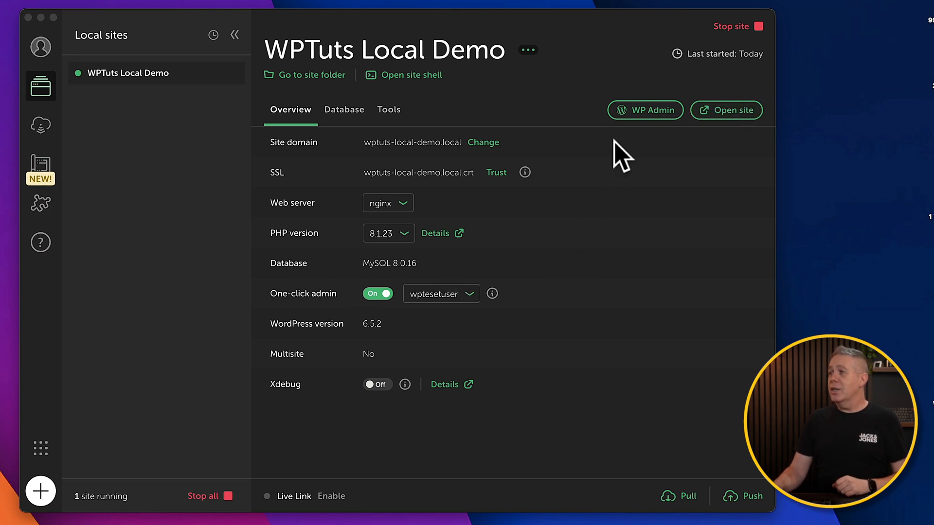
left_click(640, 111)
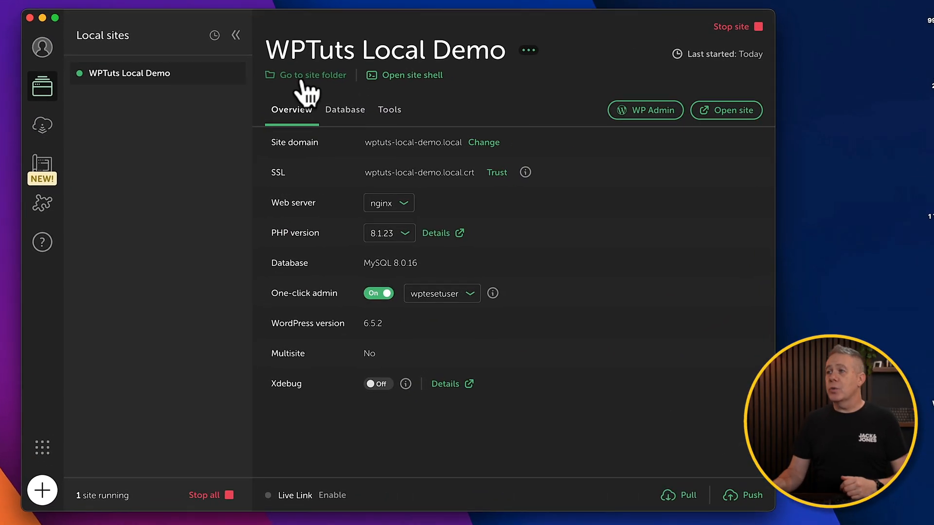
Open the WPTuts Local Demo site folder, examine the WordPress files in app/public and the logs folder, and close the file window.
left_click(302, 79)
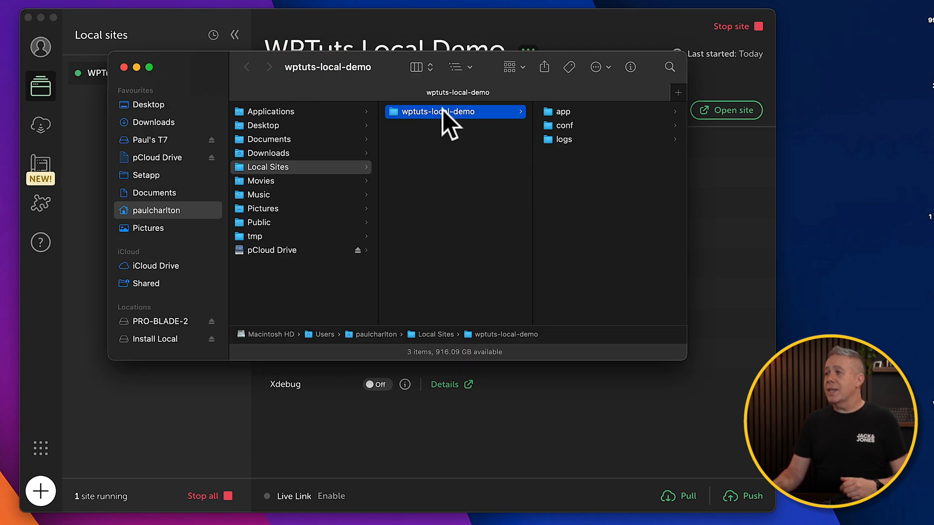
left_click(547, 112)
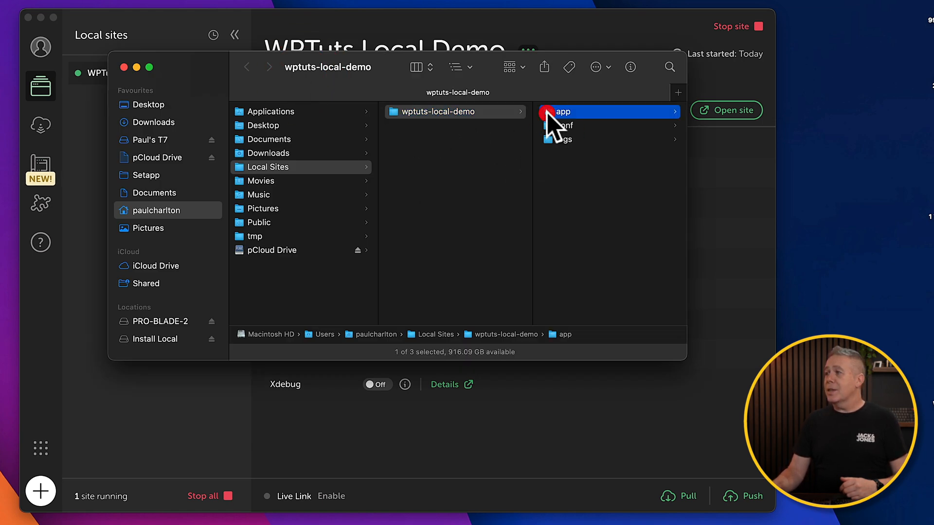
left_click(554, 111)
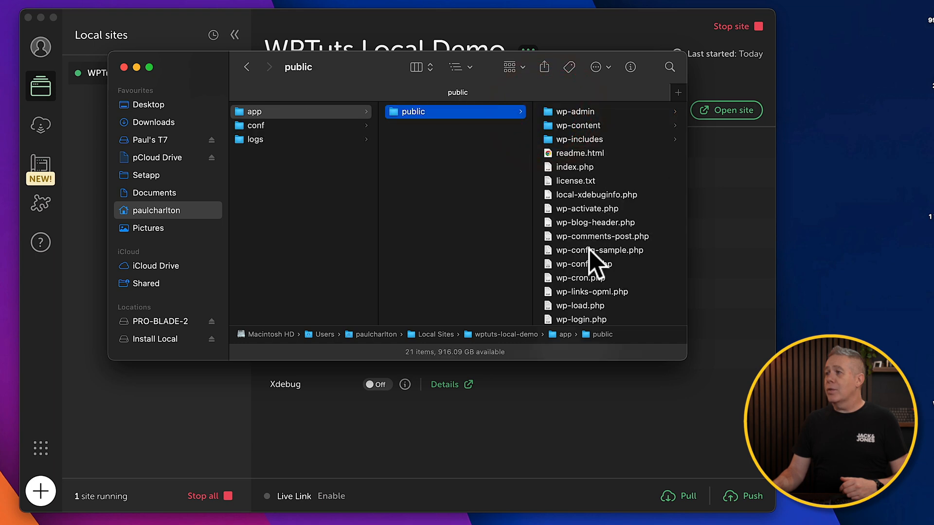
left_click(247, 139)
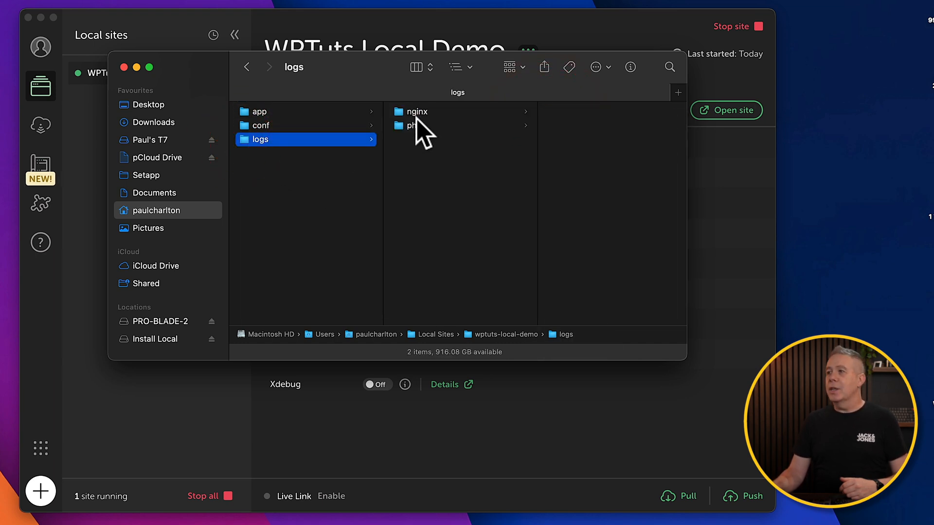
left_click(251, 69)
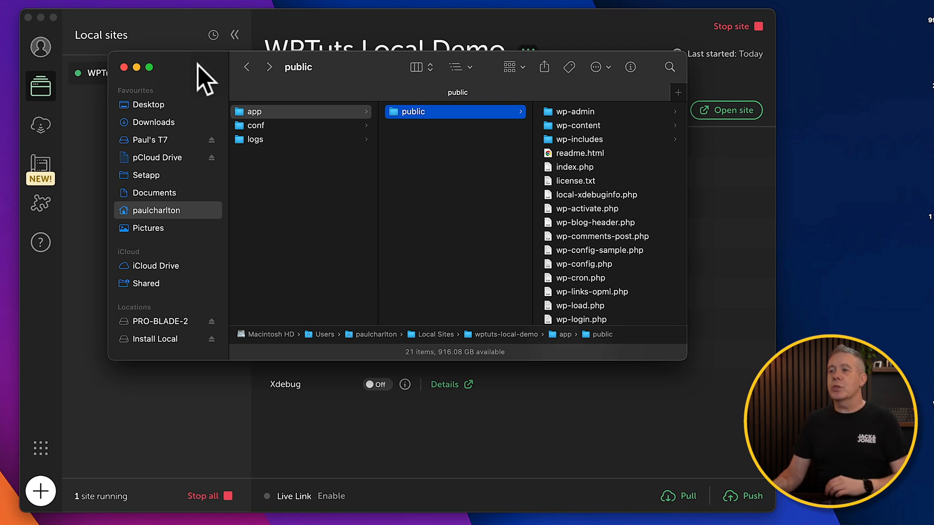
left_click(124, 68)
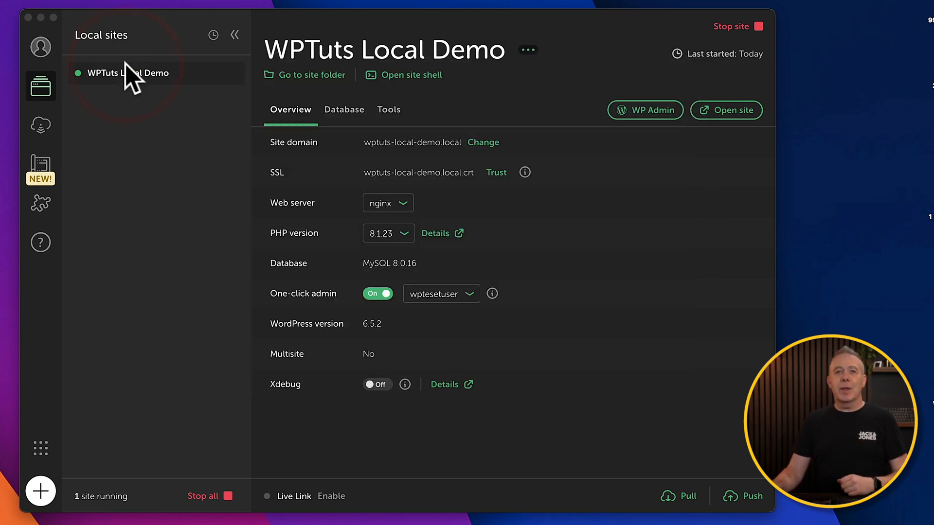
Review the site's database connection details, open AdminerEvo, and view the site's Mailpit tools.
left_click(342, 111)
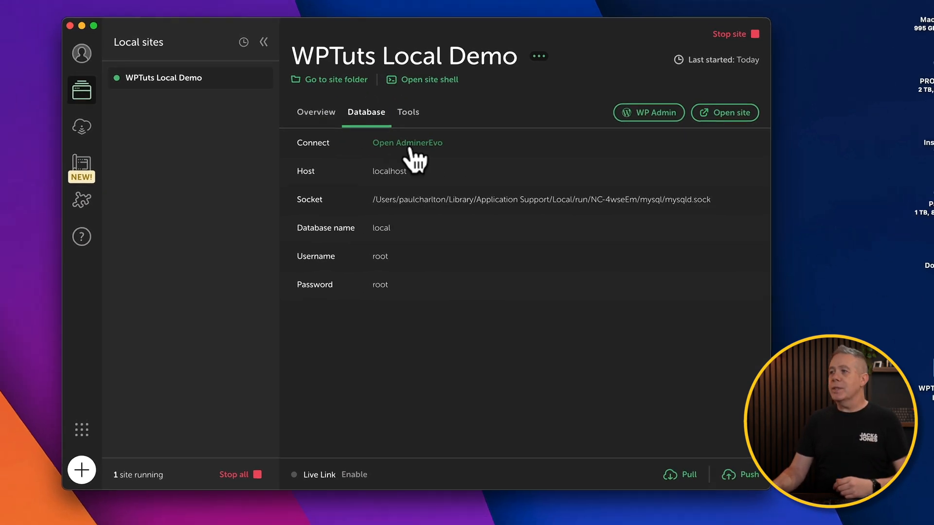
left_click(392, 146)
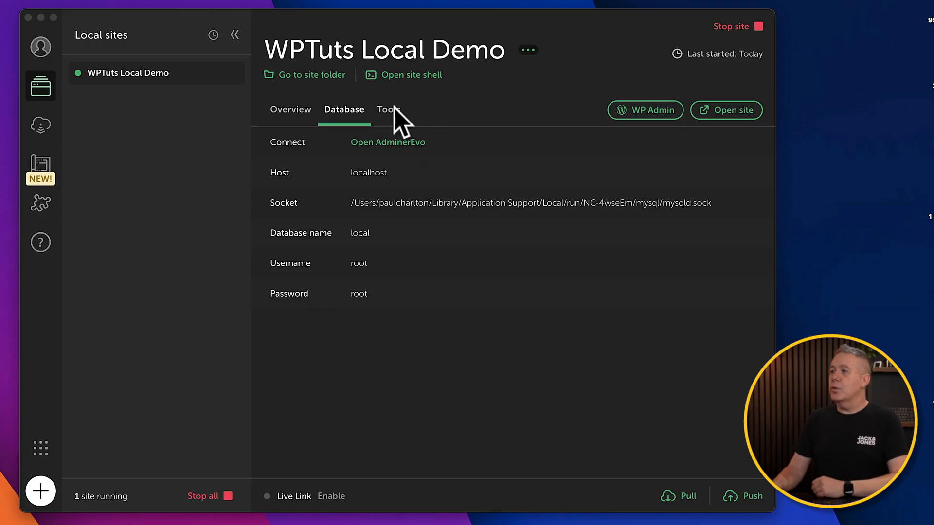
left_click(394, 109)
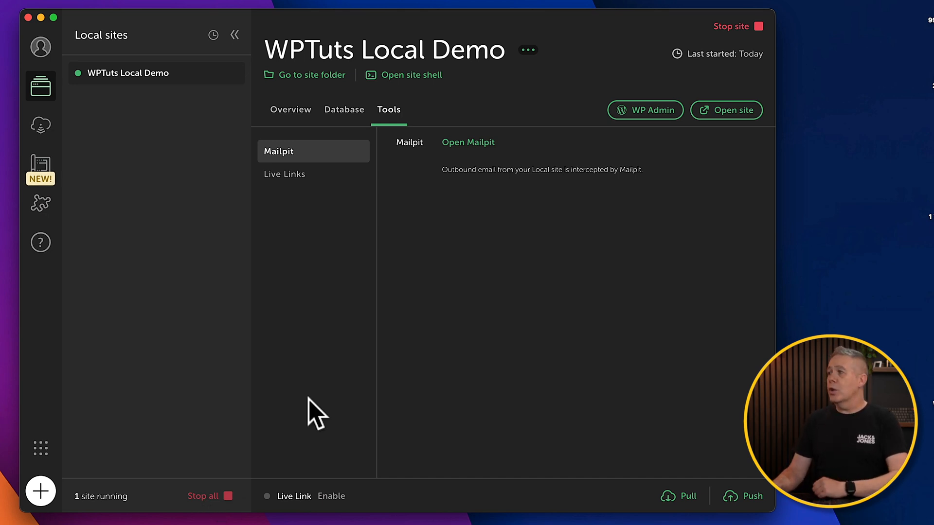
Stop and restart the WPTuts Local Demo site, and look through its additional site actions.
left_click(739, 28)
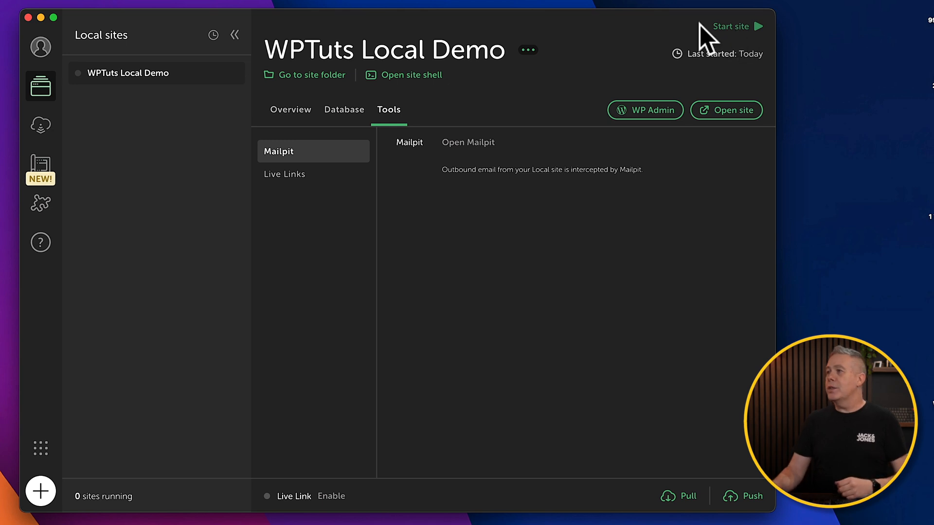
left_click(727, 27)
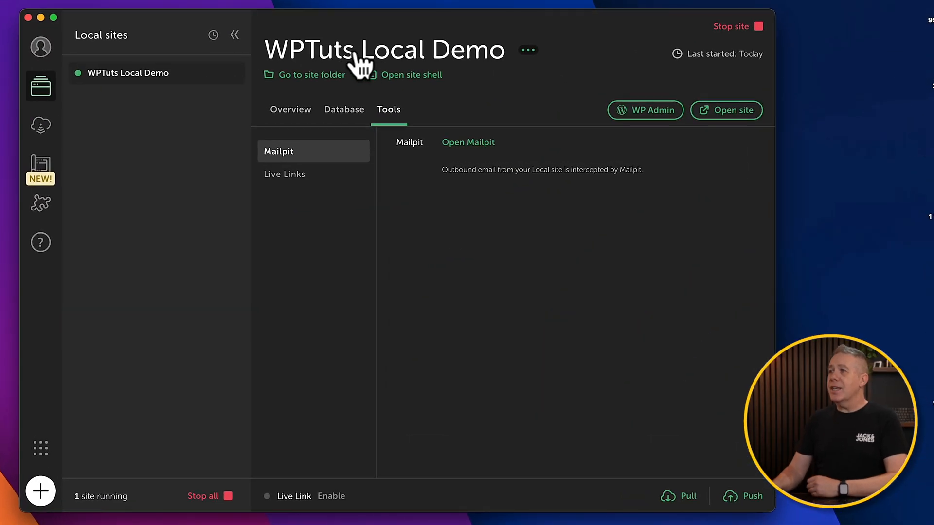
left_click(528, 50)
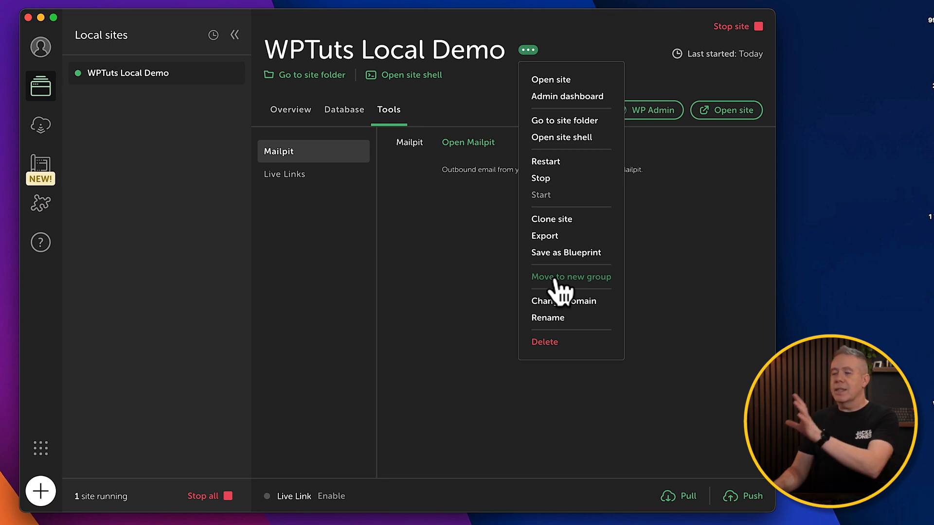
left_click(123, 218)
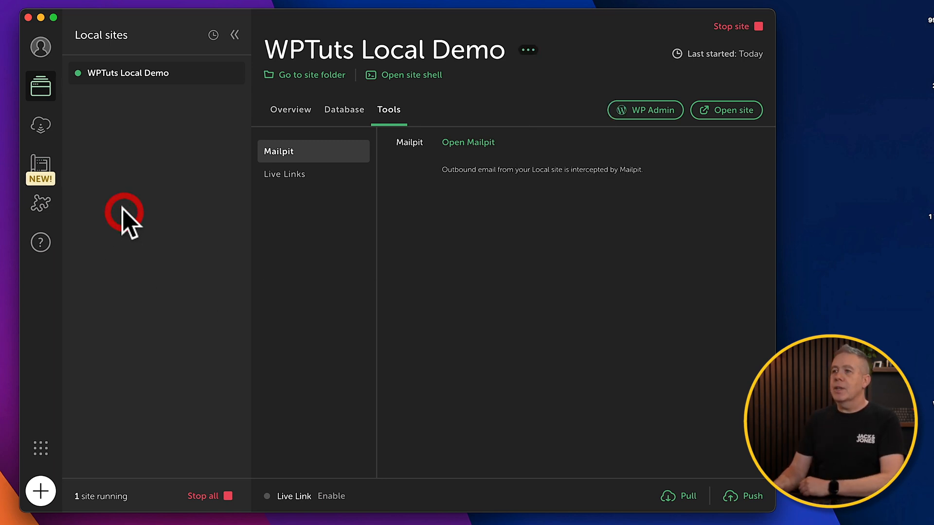
Look at the Connect options for WP Engine and Flywheel hosting and at the saved Blueprints.
left_click(46, 135)
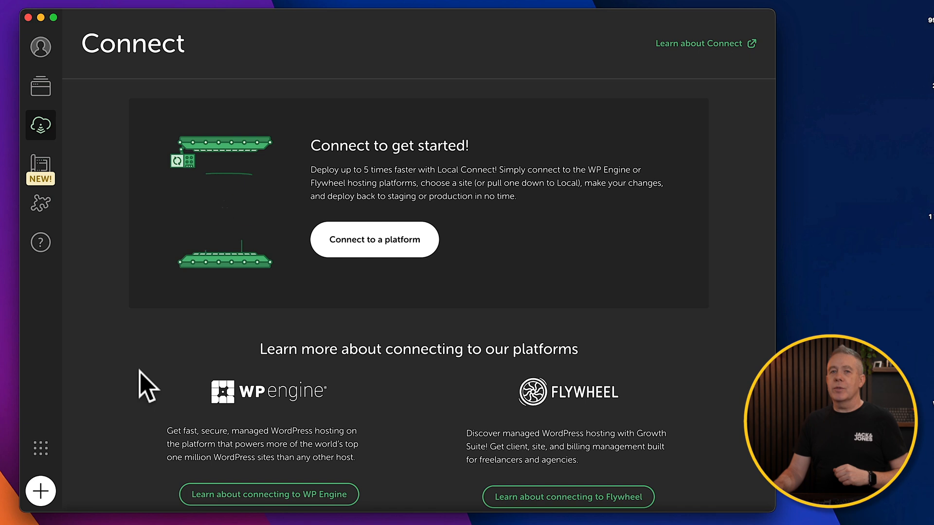
scroll(146, 386, "down", 2)
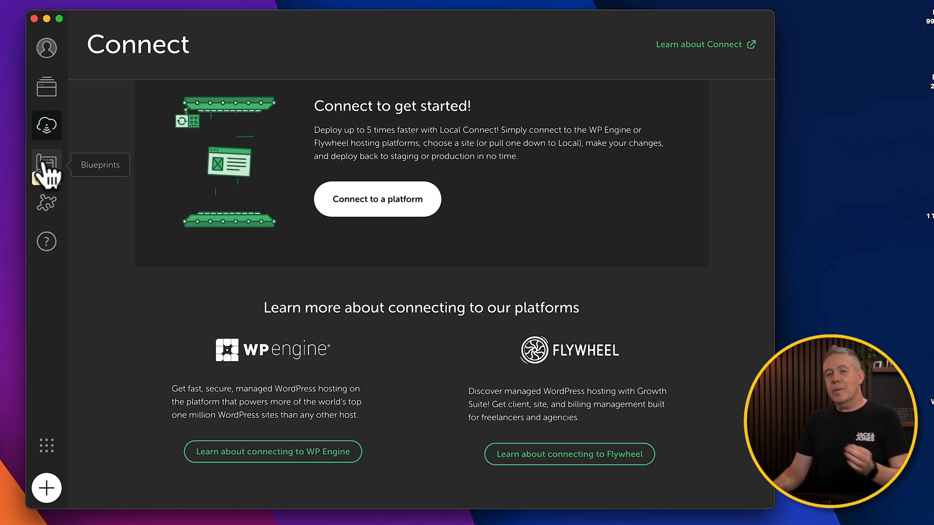
left_click(90, 175)
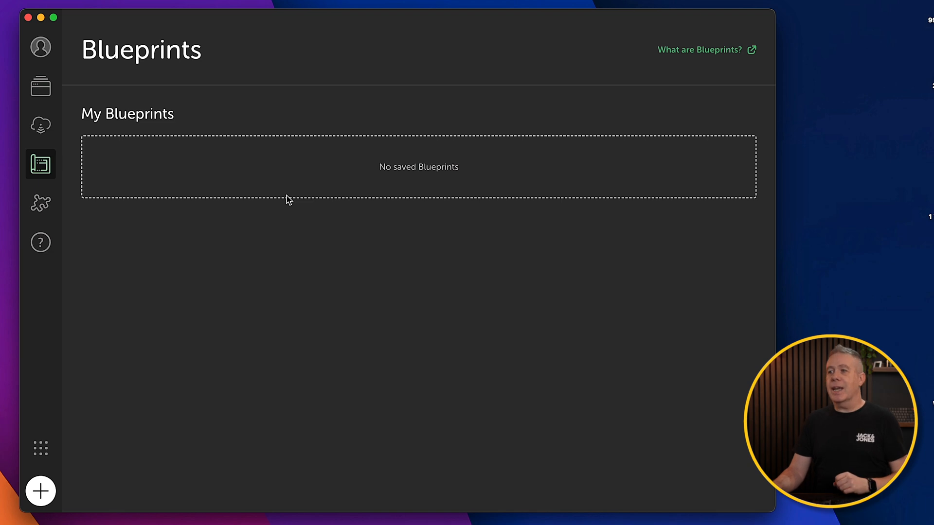
Browse the add-on library and install the Notes add-on.
left_click(36, 211)
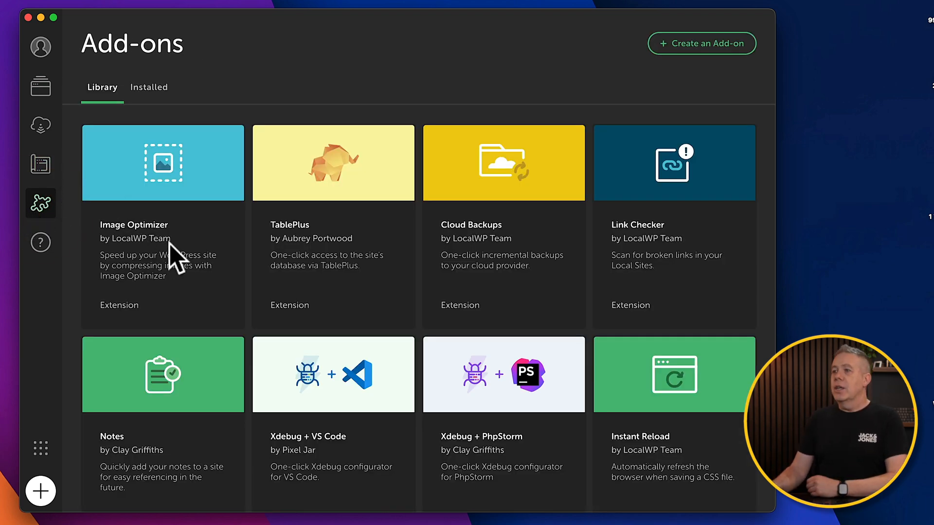
scroll(170, 313, "down", 5)
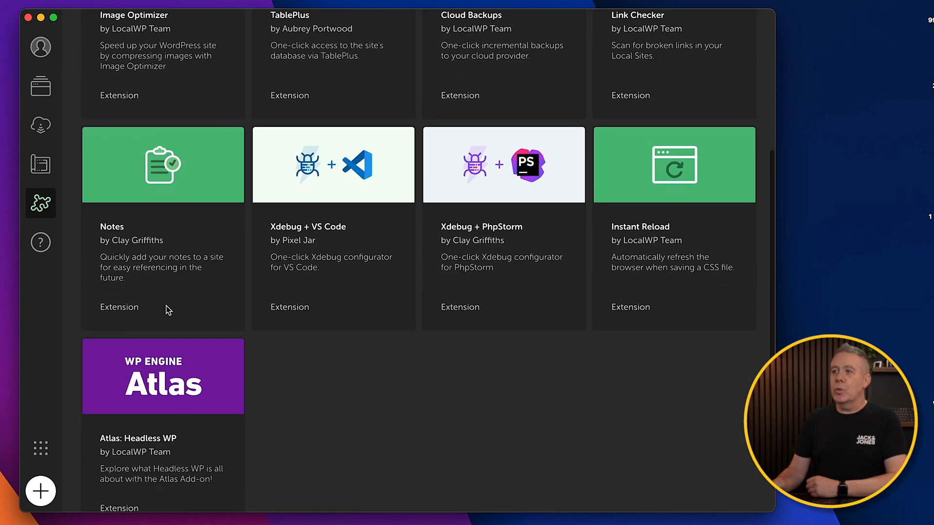
scroll(168, 310, "up", 4)
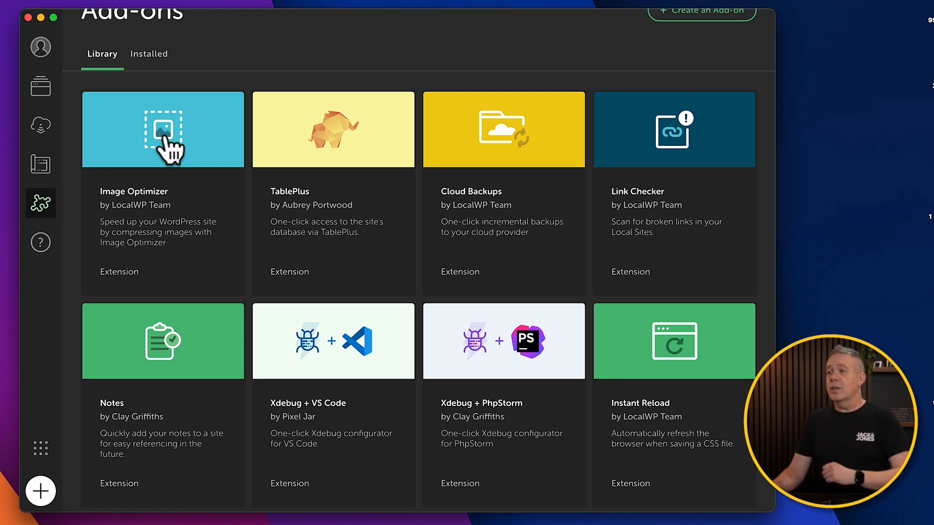
scroll(666, 199, "down", 1)
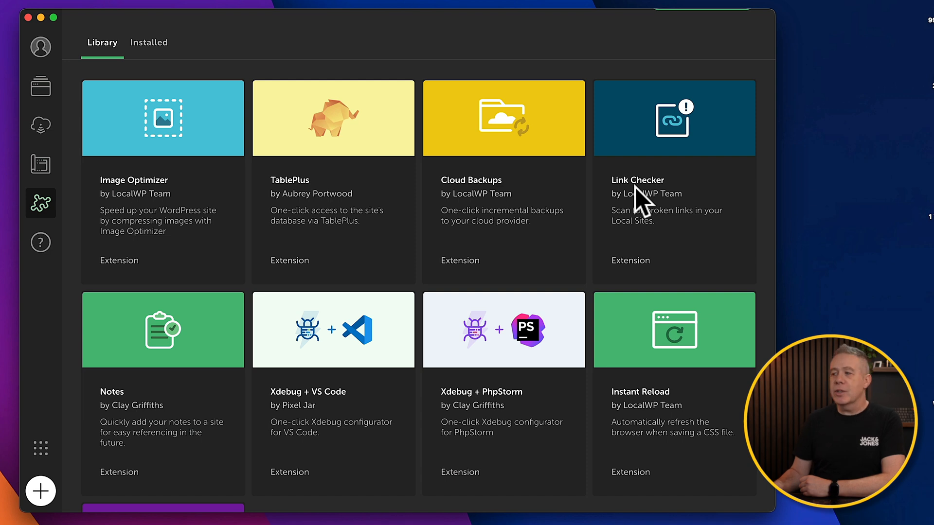
scroll(415, 298, "down", 5)
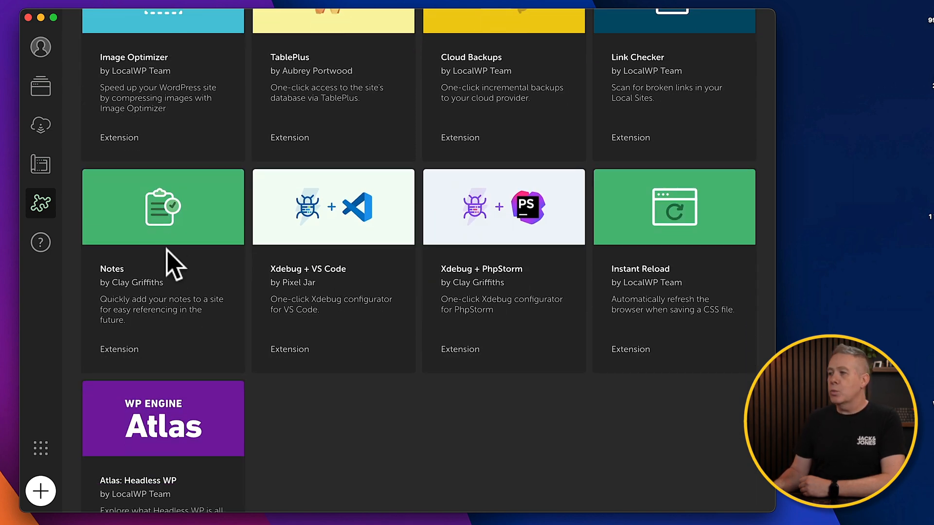
scroll(169, 256, "down", 1)
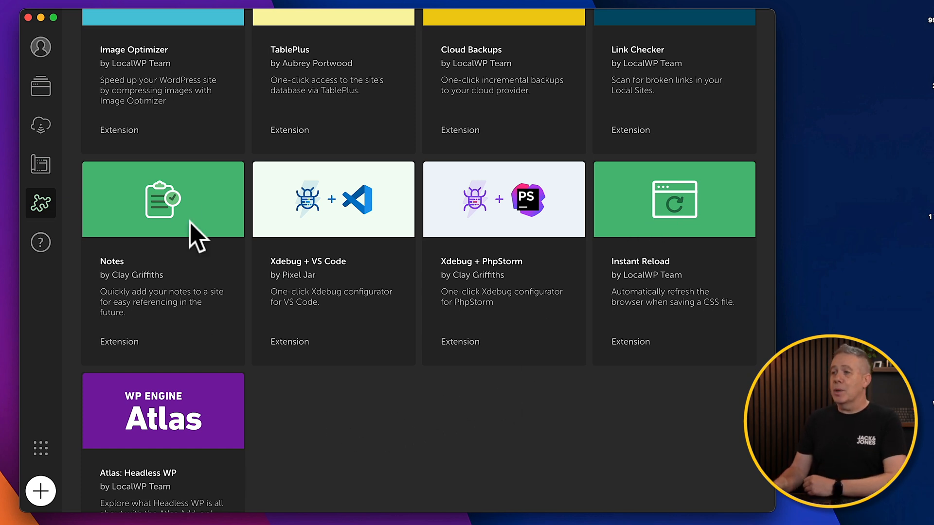
left_click(178, 193)
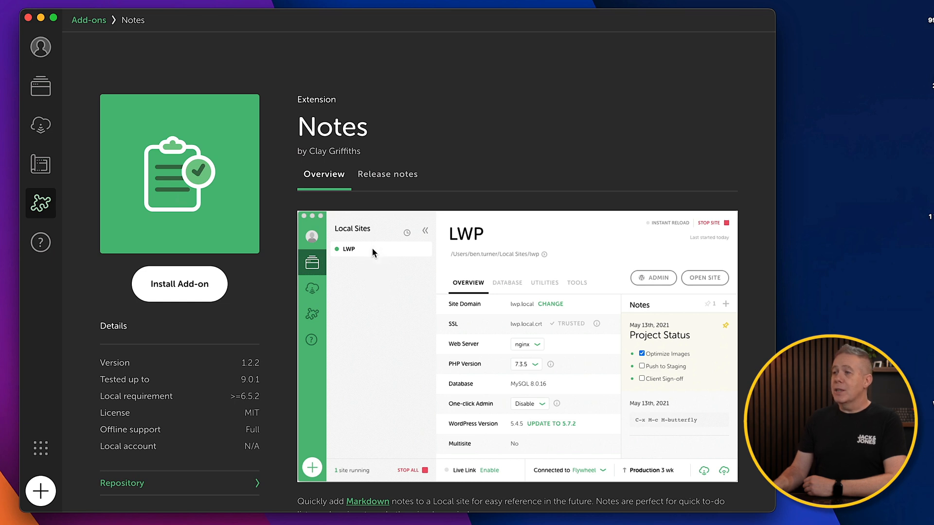
left_click(176, 280)
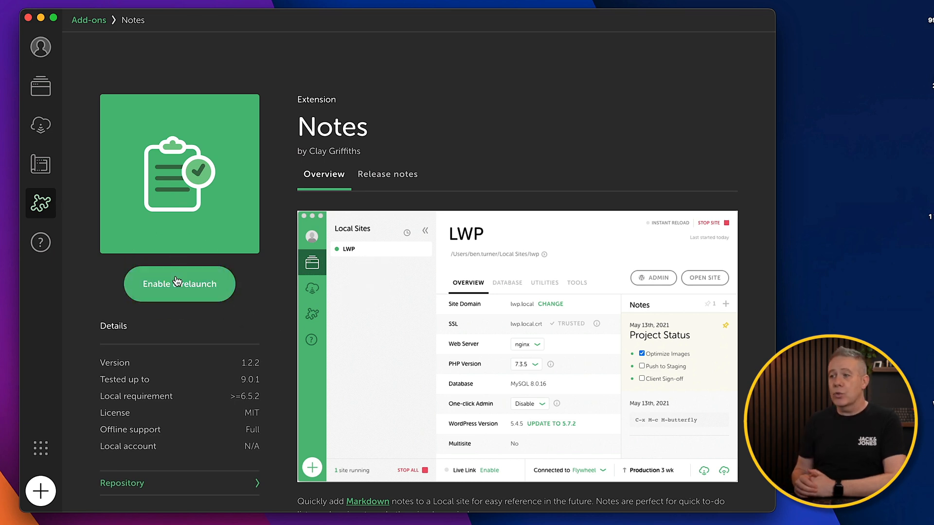